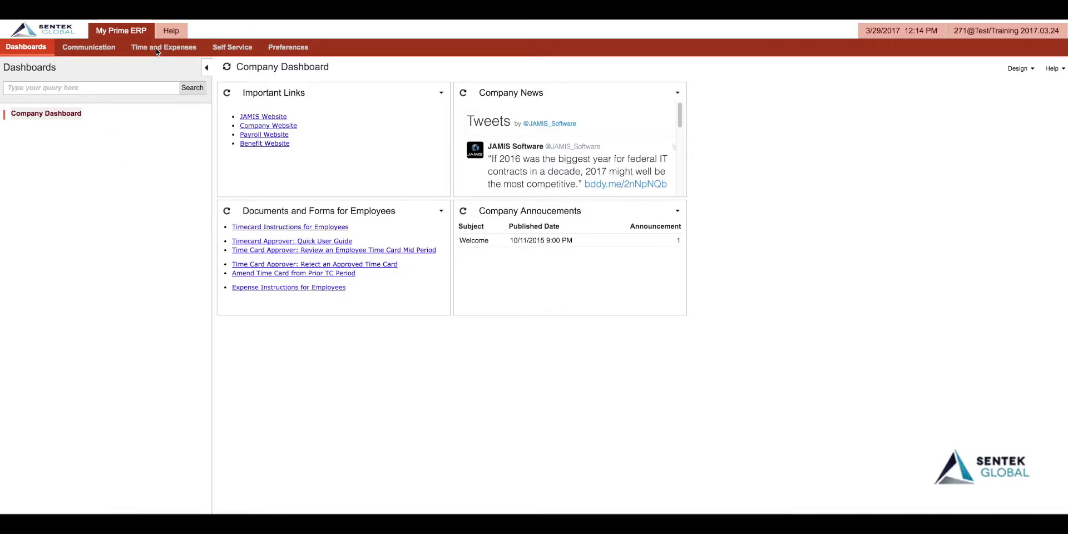
click(157, 49)
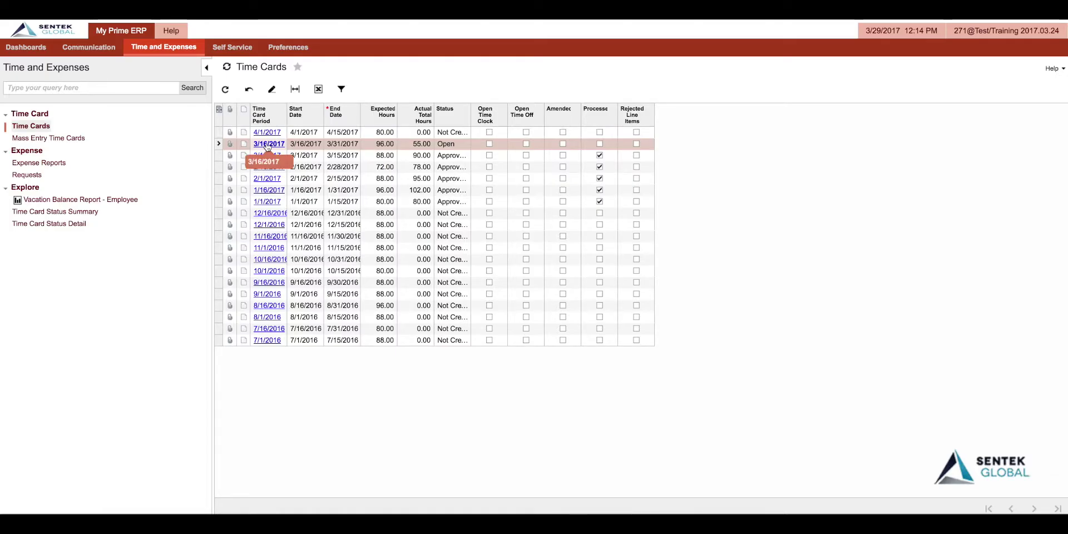
Step: Open the 3/16/2017 time card and hide the navigation pane for a full-width view
click(268, 144)
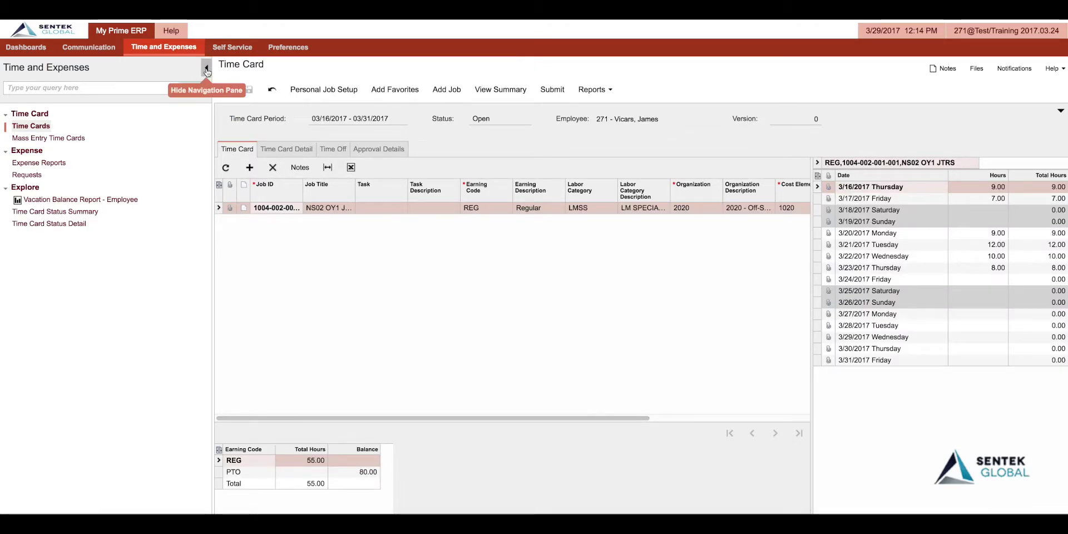
click(207, 69)
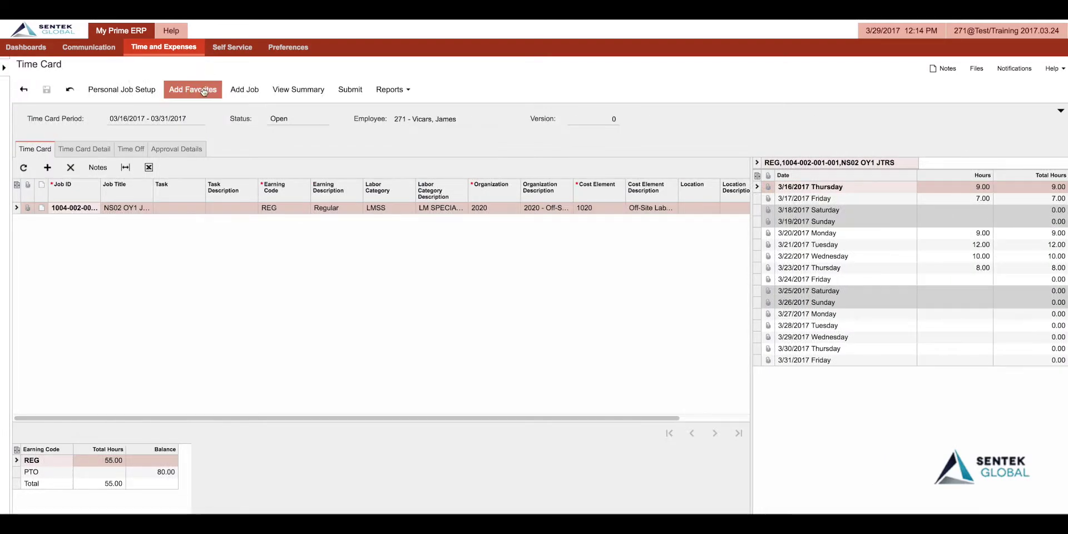
Step: Show the Time Card Detail view with daily hours per date and the 55.00-hour total
click(77, 151)
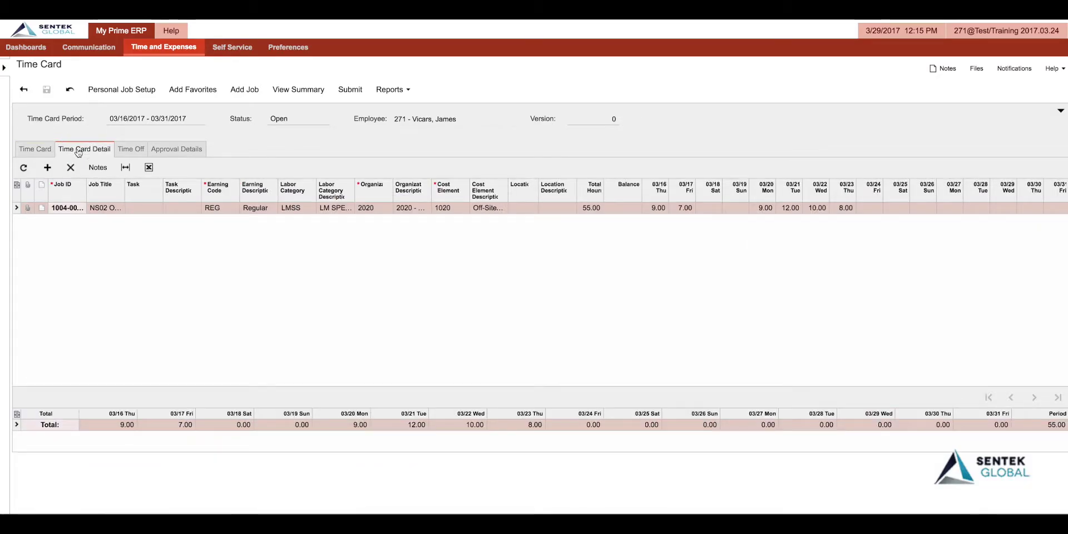
Step: Remove Task, Task Description, Location and Location Description from the detail grid and save the column layout
click(18, 193)
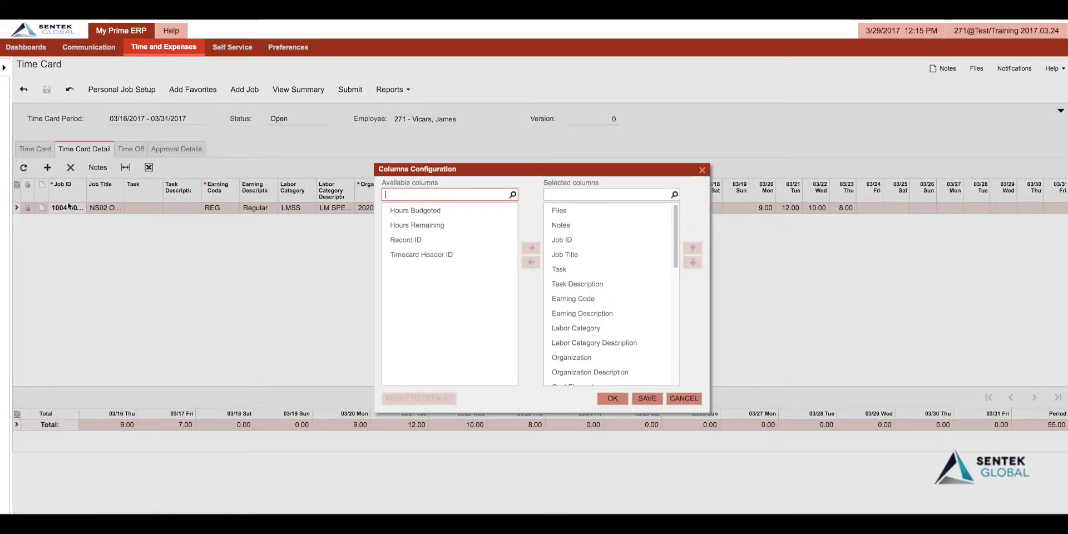
click(619, 273)
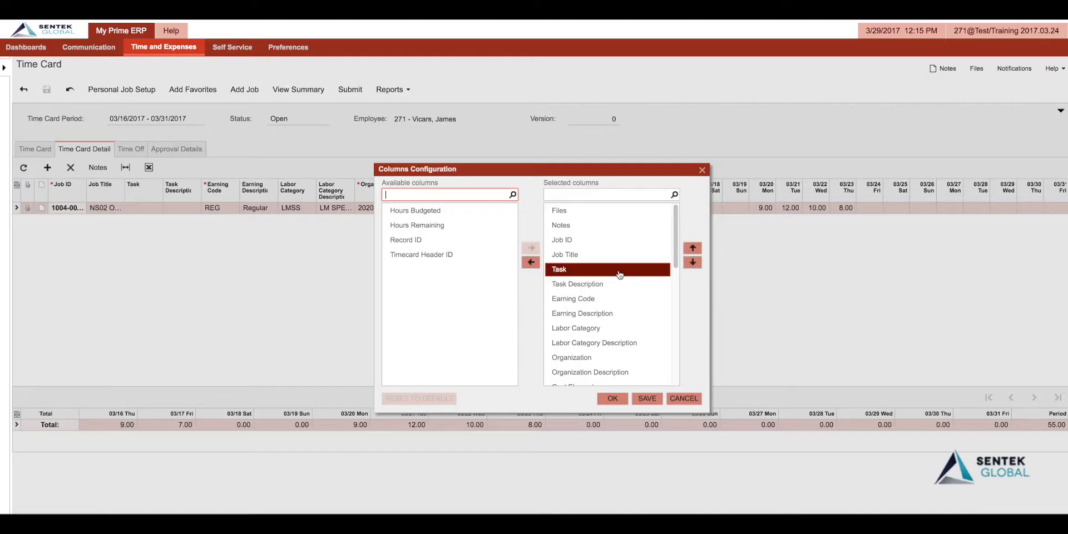
shift+click(619, 283)
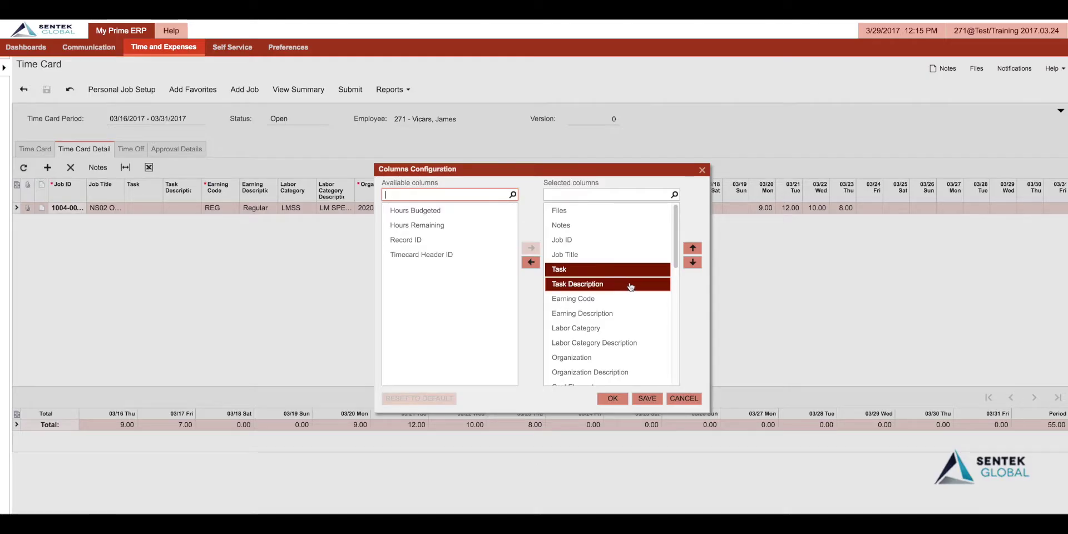
drag(675, 263, 674, 302)
click(613, 304)
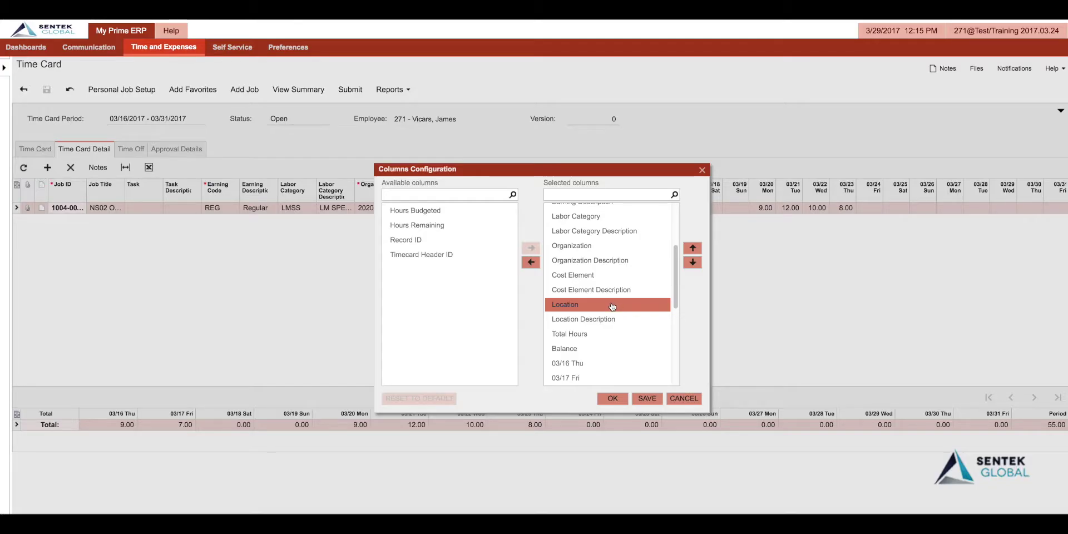
click(615, 307)
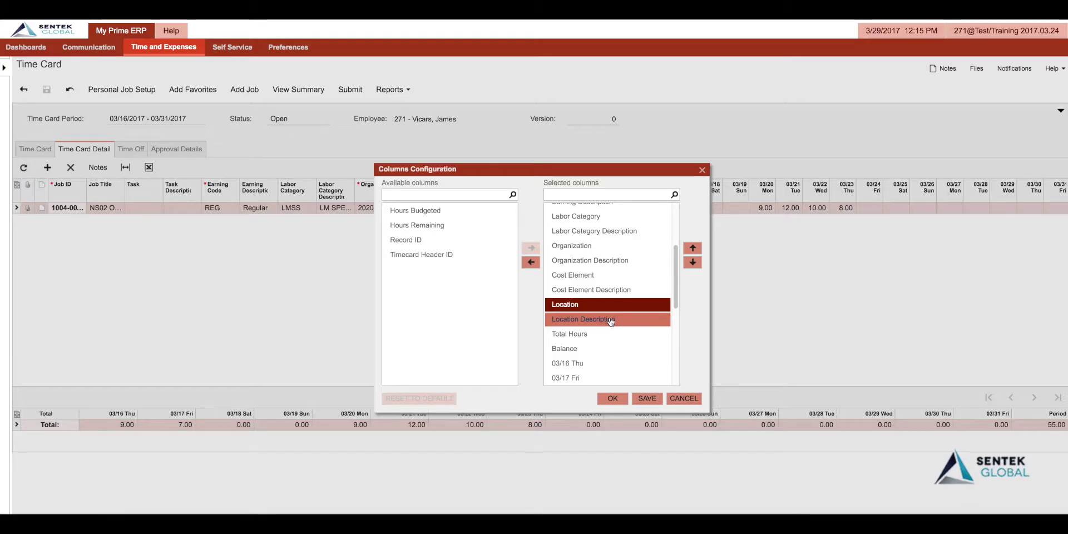
ctrl+click(611, 319)
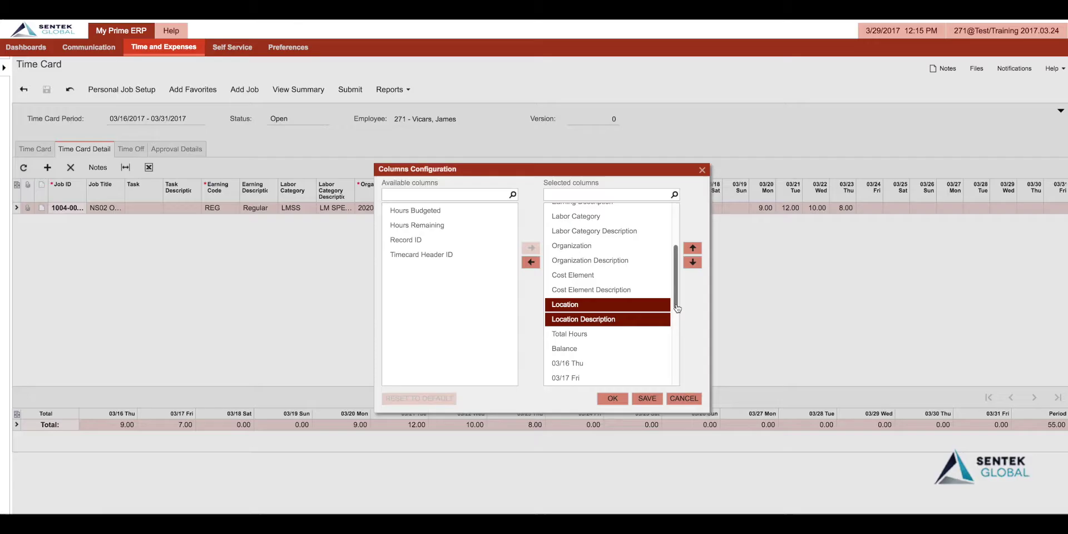
mouse_move(679, 304)
mouse_down()
mouse_move(676, 280)
mouse_move(677, 304)
mouse_up()
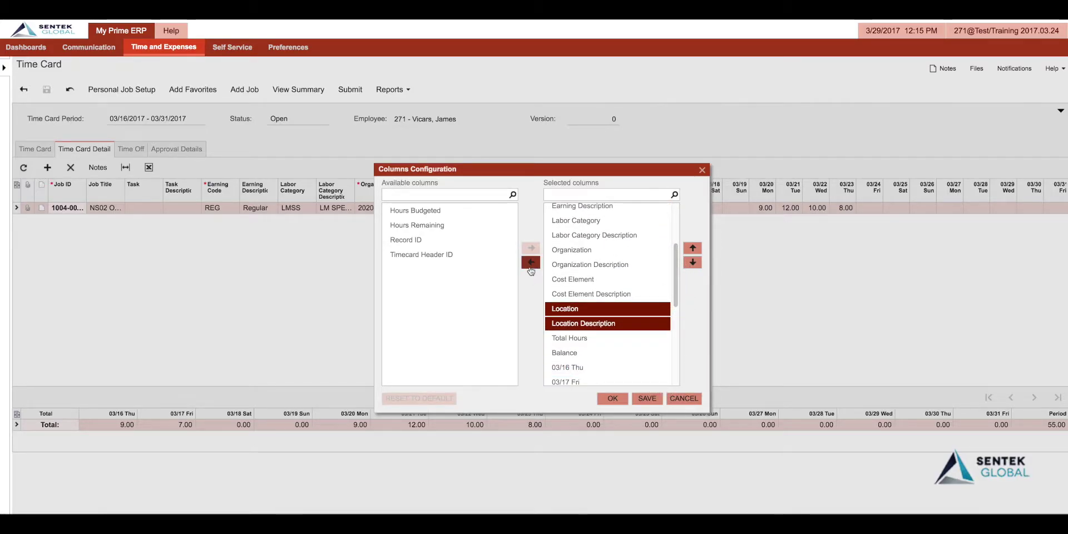
click(531, 264)
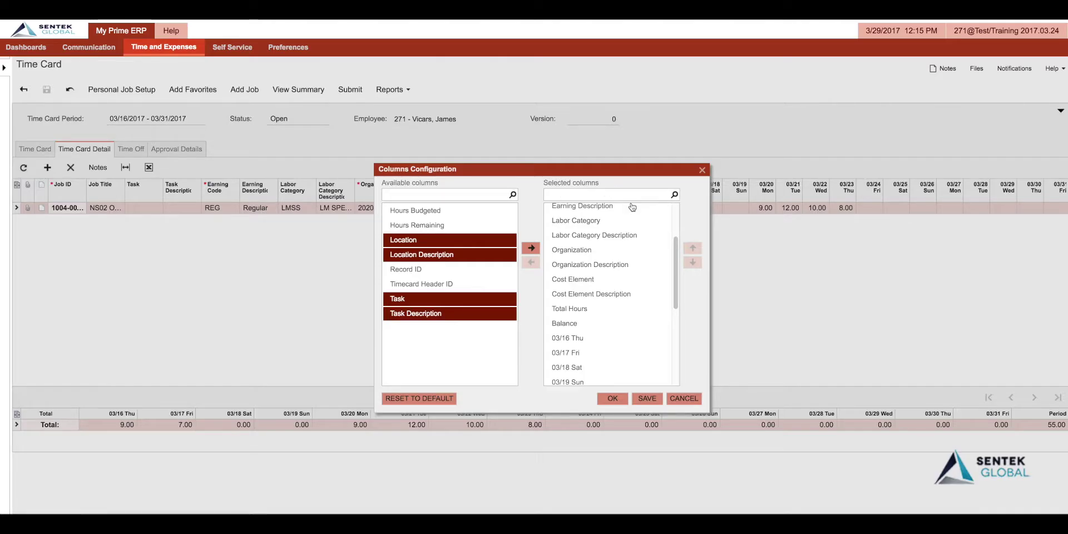
click(649, 398)
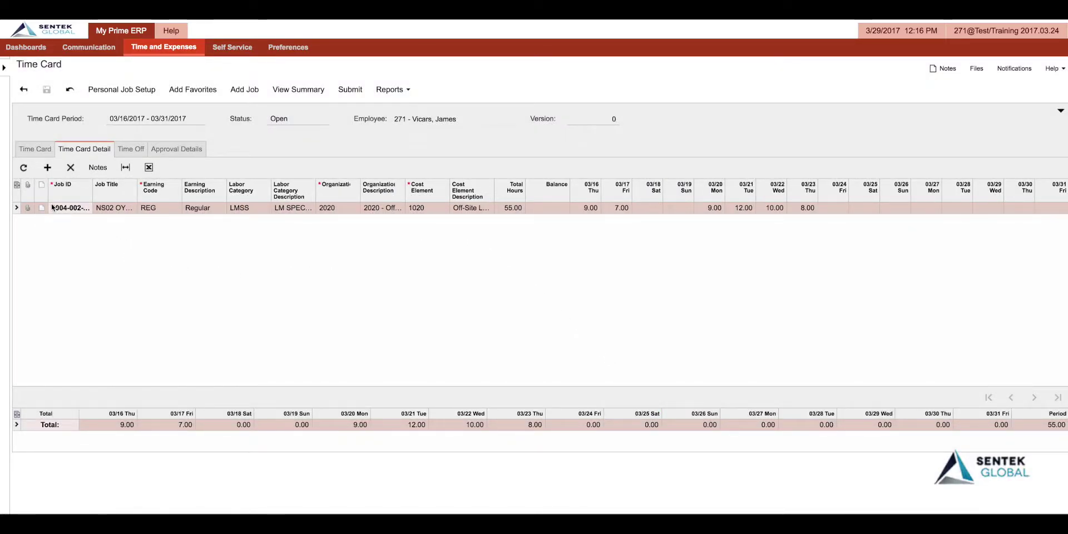
Step: Add a new time line, resize the job lookup's Job ID, Description and Job and Code columns, and save that layout
click(49, 170)
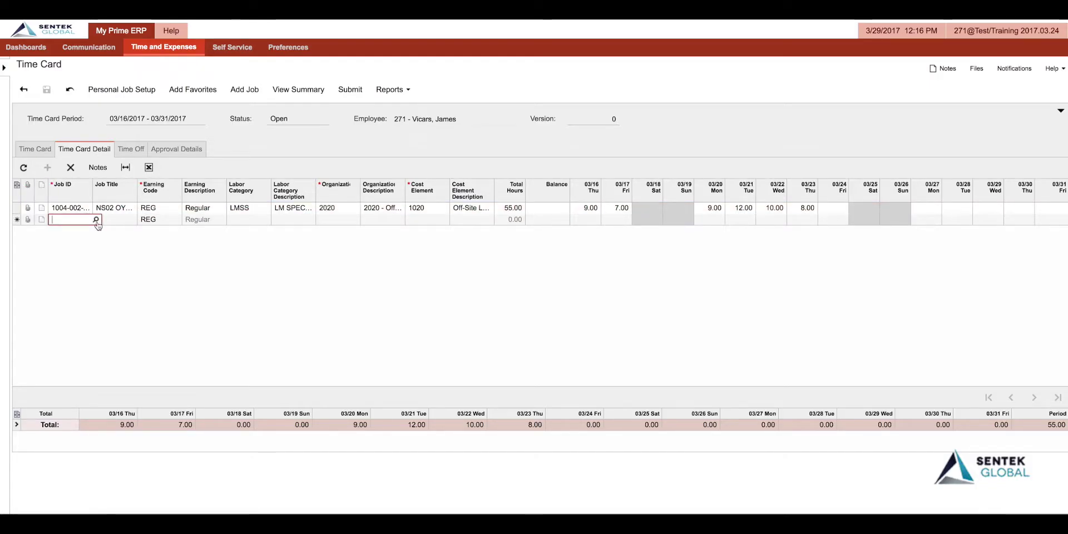
click(97, 220)
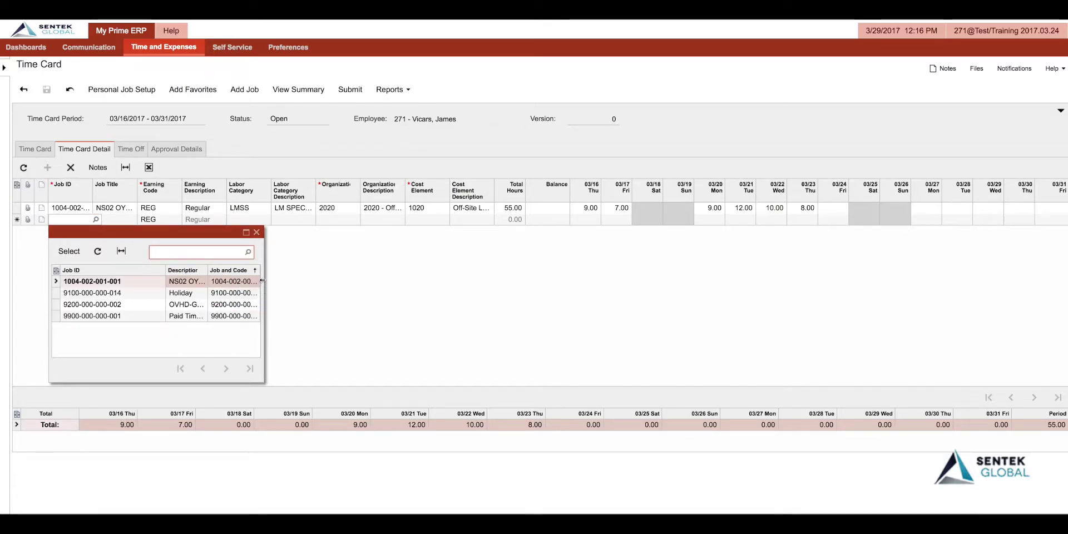
drag(263, 264, 396, 272)
drag(207, 272, 306, 275)
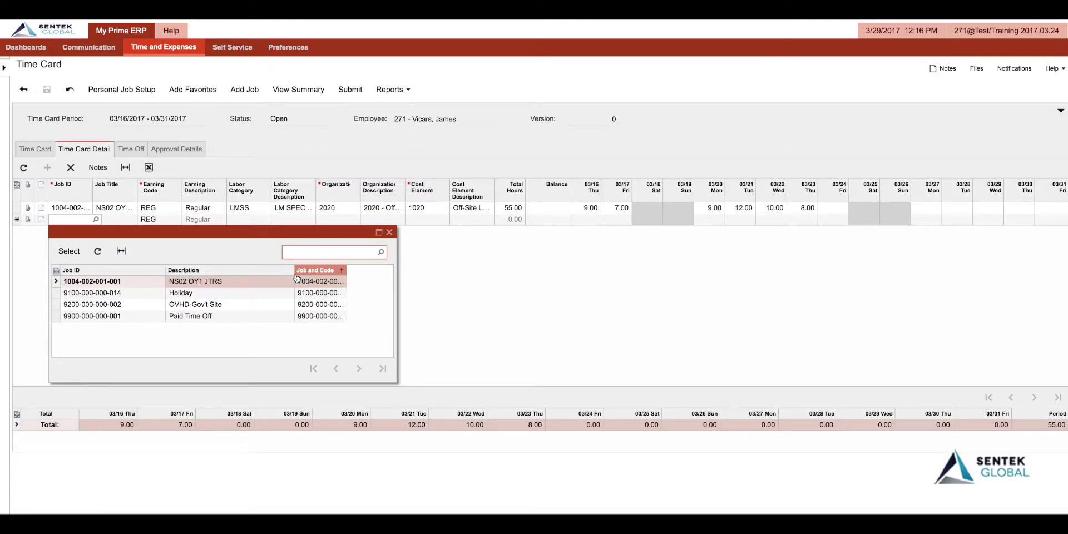
drag(165, 269, 129, 267)
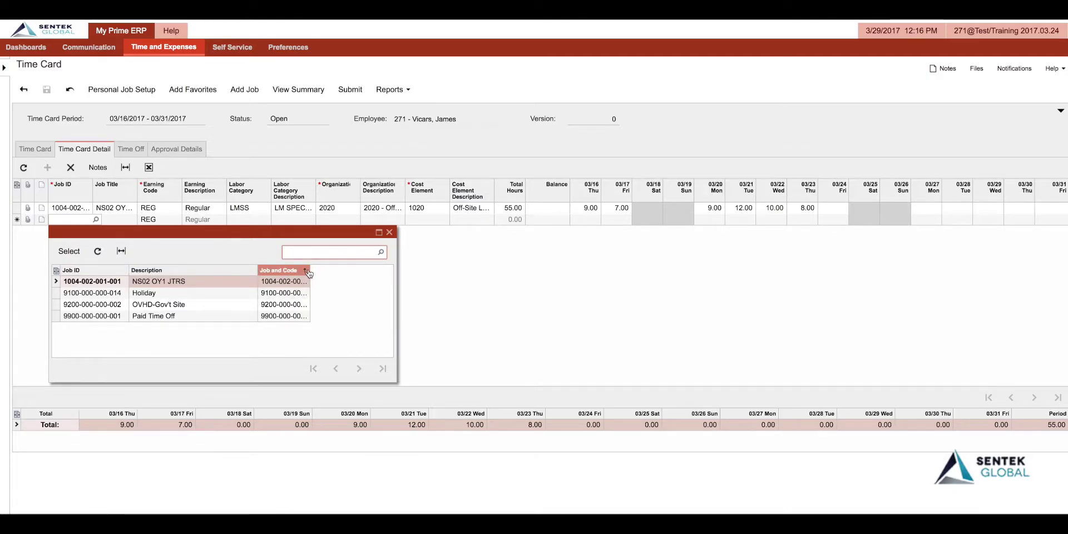
drag(308, 271, 389, 270)
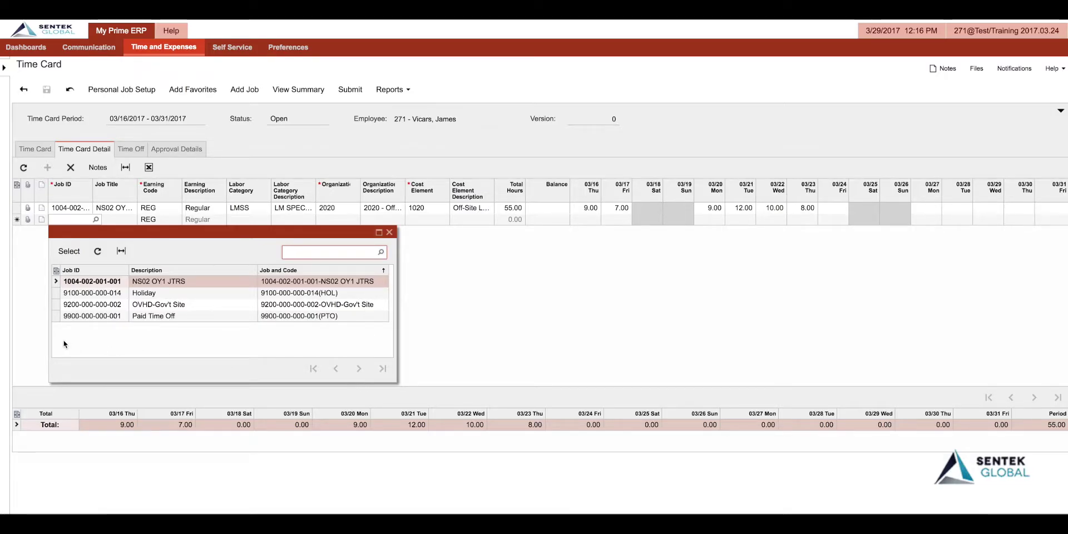
click(56, 271)
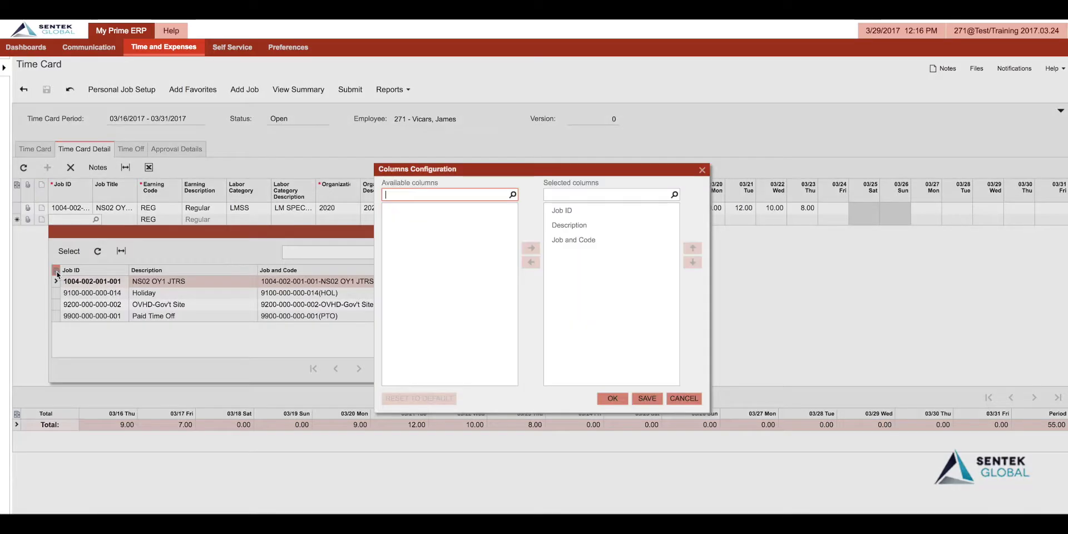
click(644, 399)
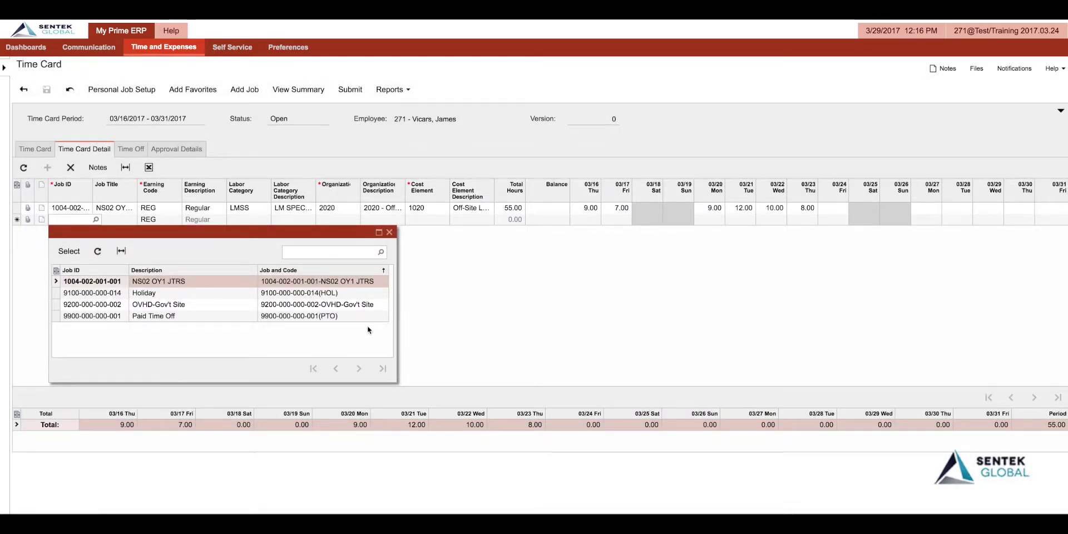
click(56, 306)
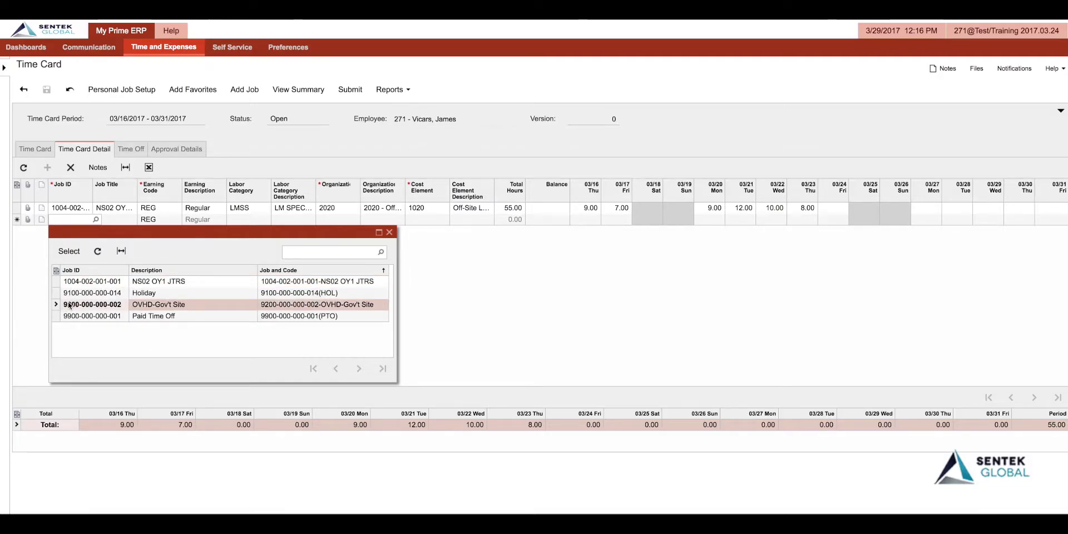
click(69, 251)
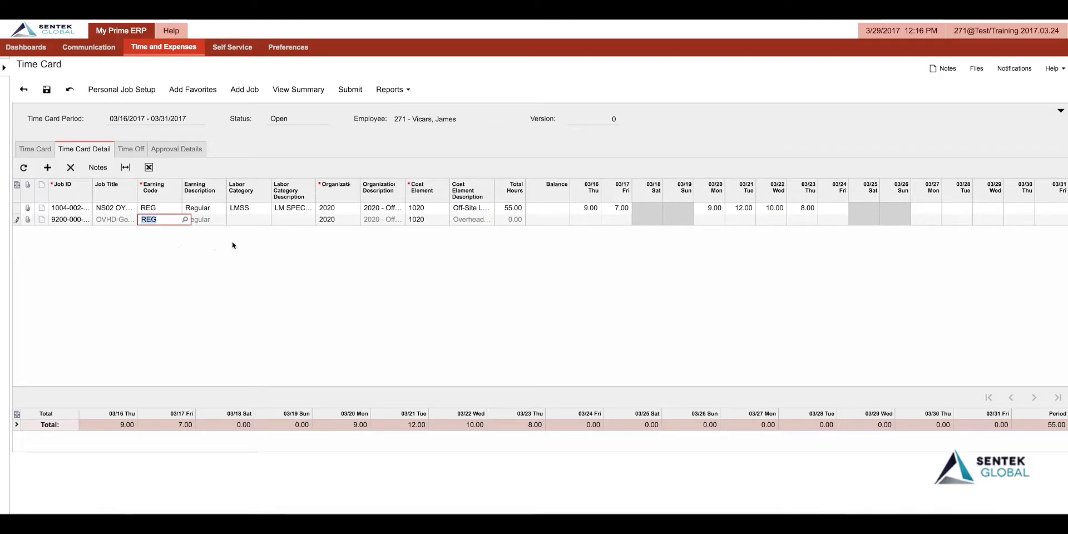
click(836, 220)
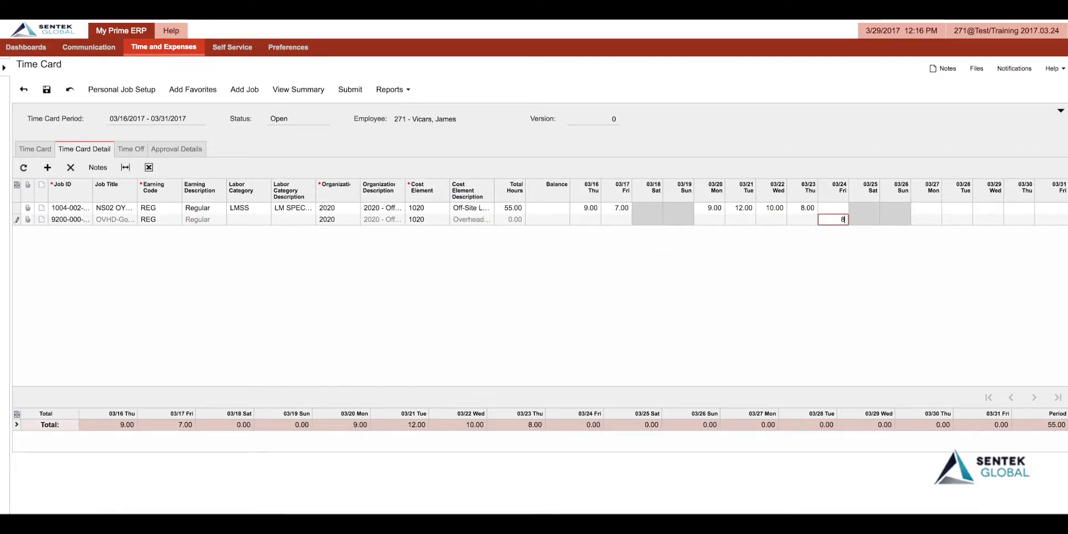
key(Tab)
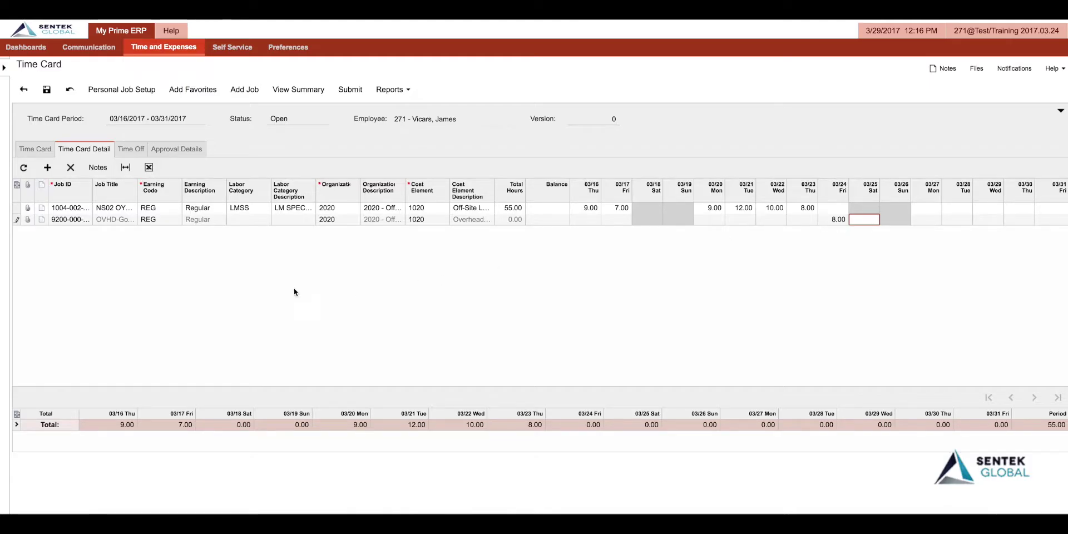
click(46, 90)
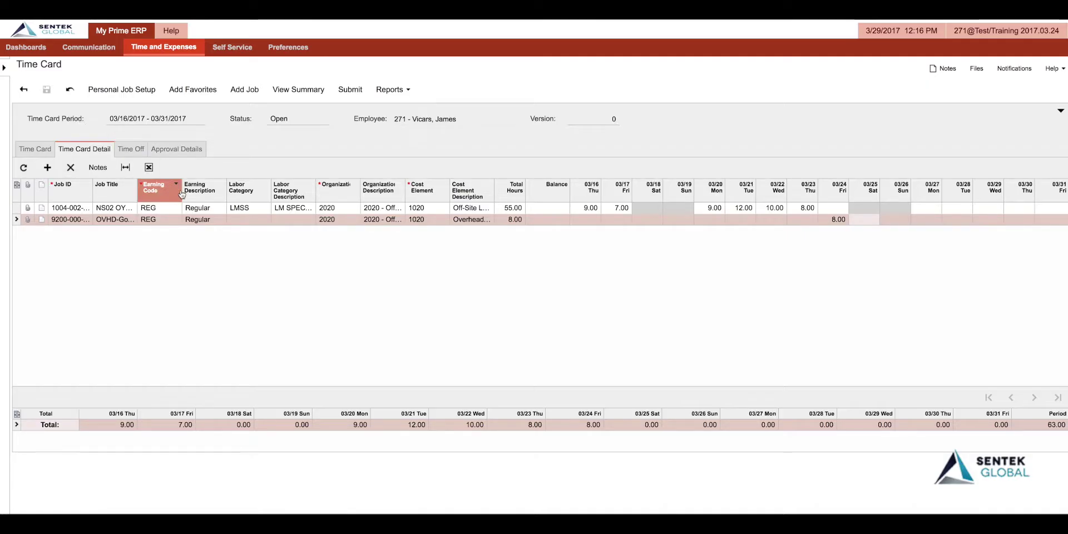
Step: Move Organization Description ahead of Organization and save the reordered column layout
click(383, 193)
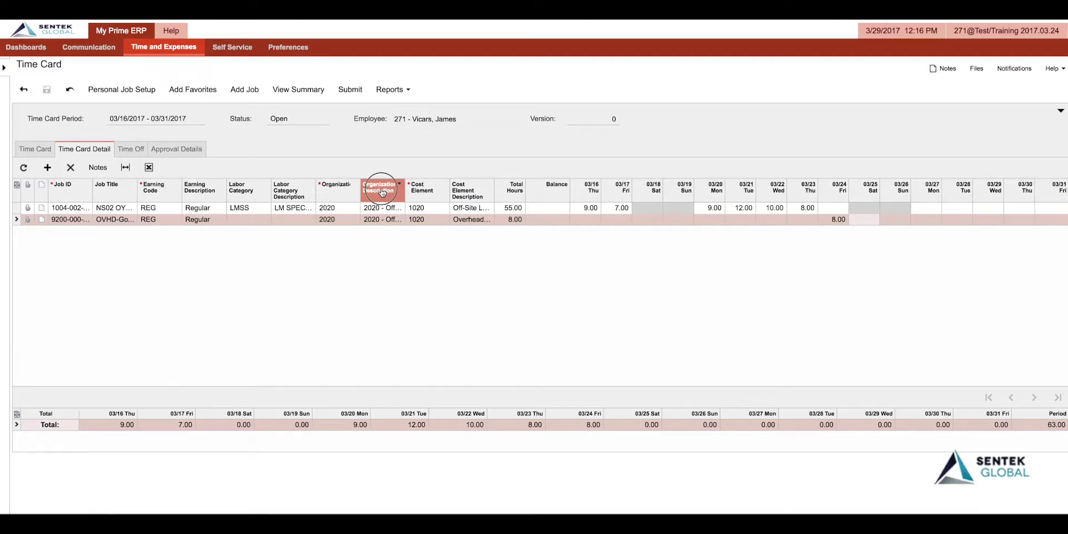
drag(382, 192, 328, 194)
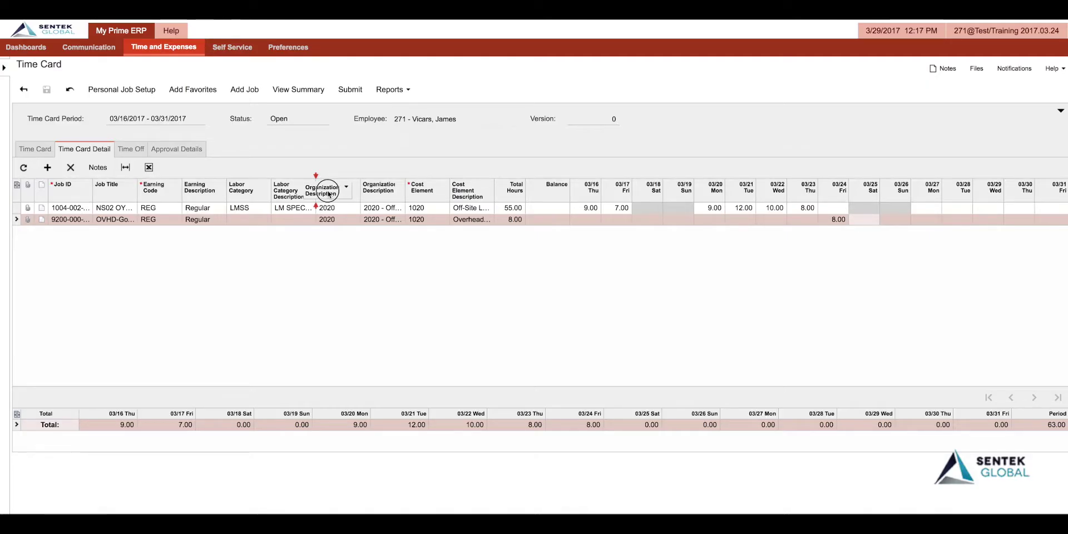
drag(328, 194, 331, 194)
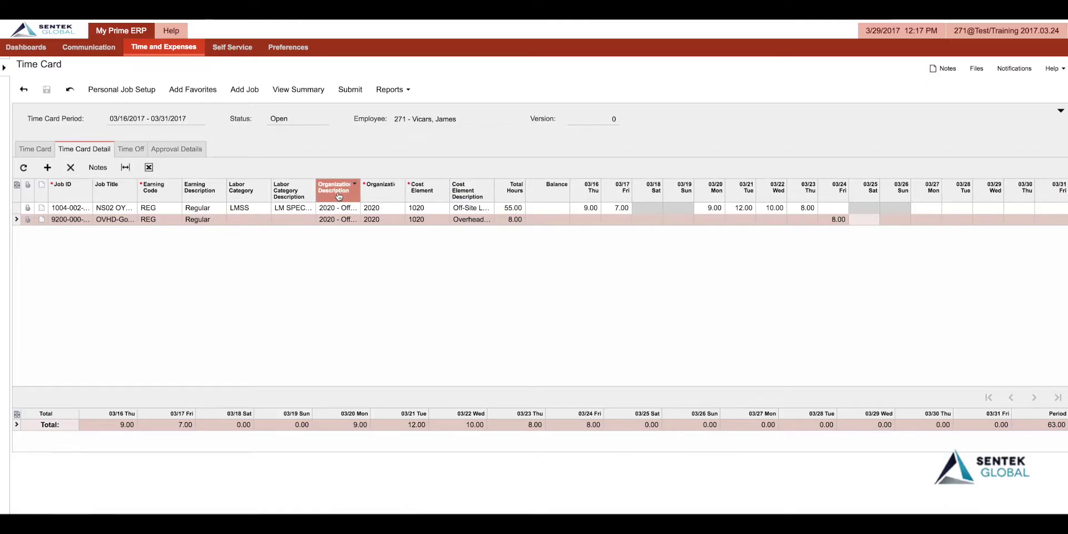
click(17, 191)
click(571, 353)
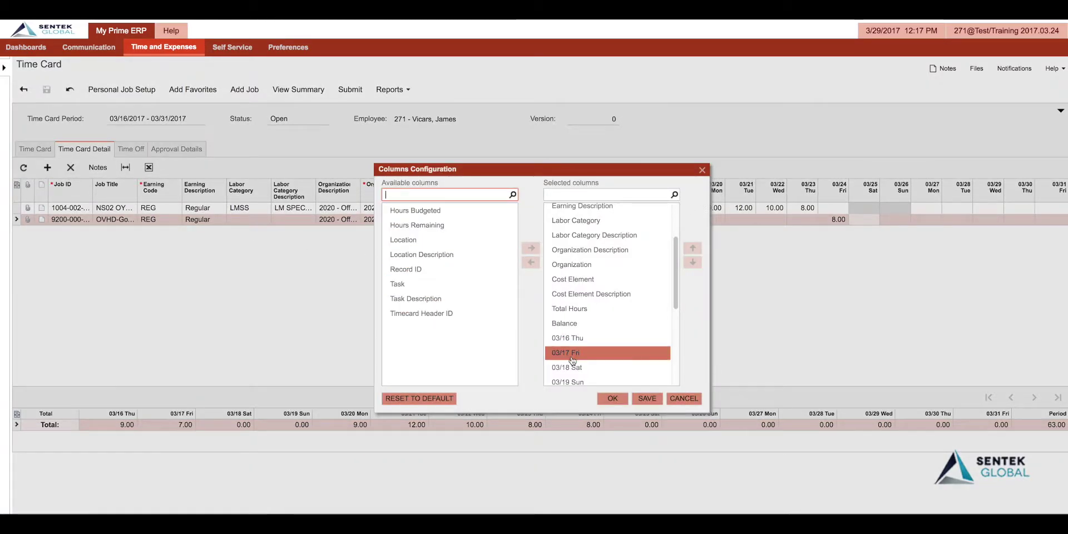
click(645, 399)
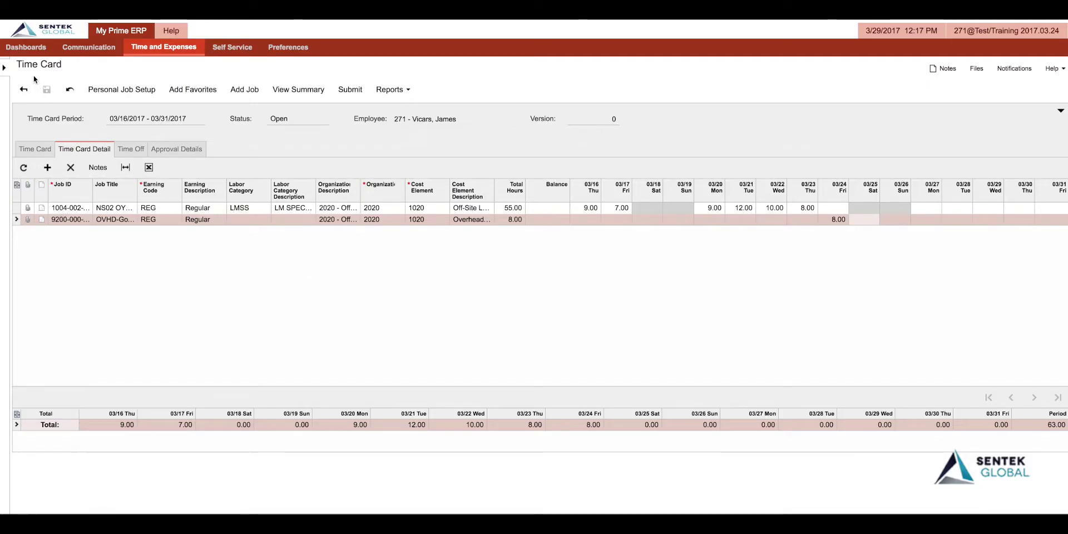
Step: Reopen the 3/16/2017 time card from Time and Expenses > Time Cards in its Time Card Detail view
click(32, 48)
click(35, 114)
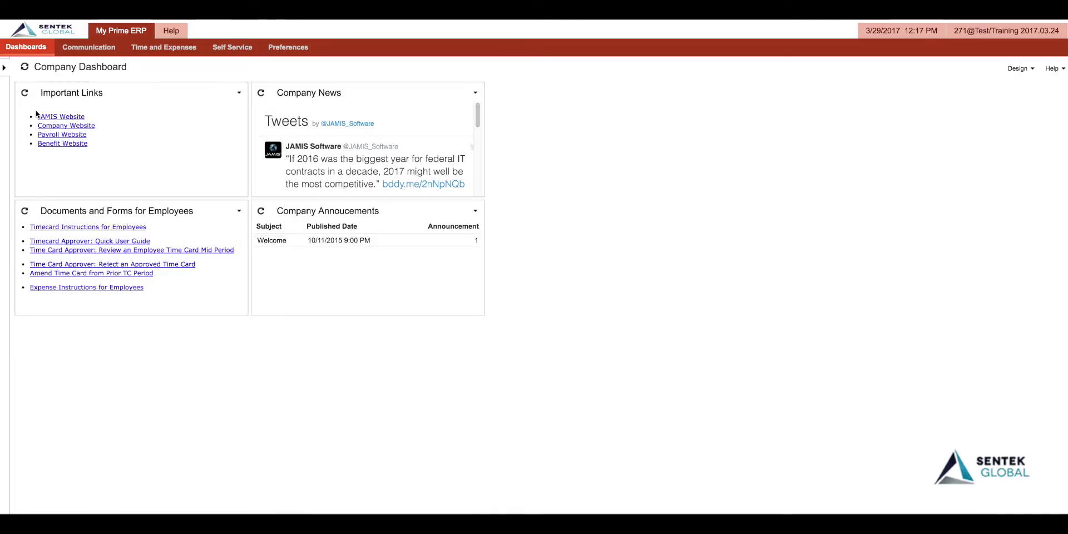
click(155, 48)
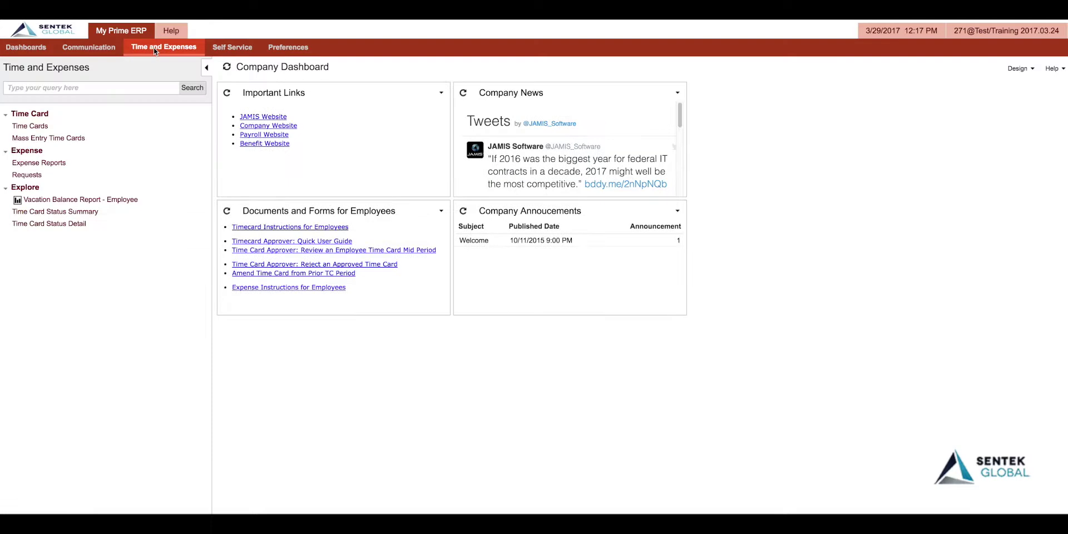
click(39, 128)
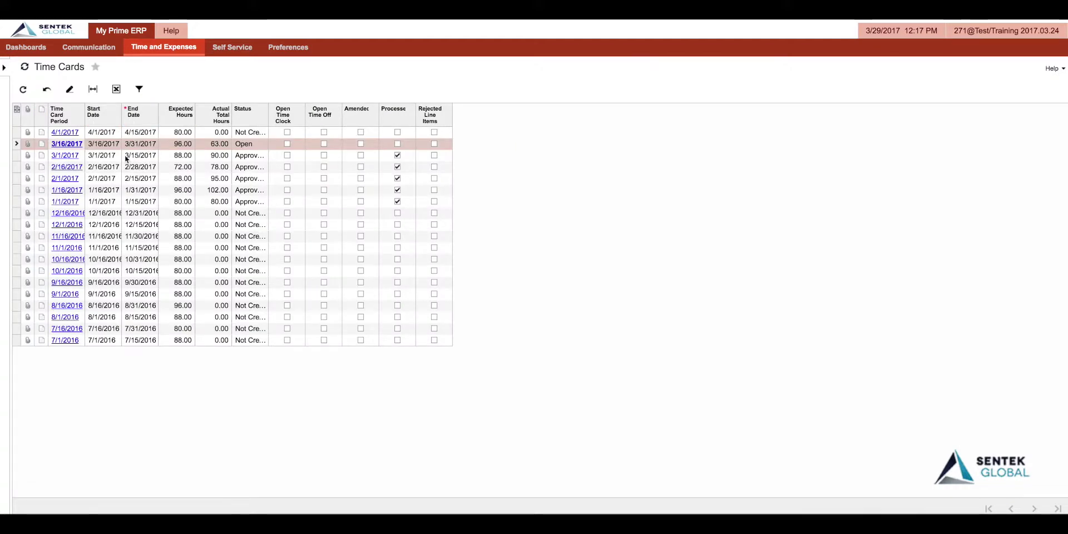
click(70, 145)
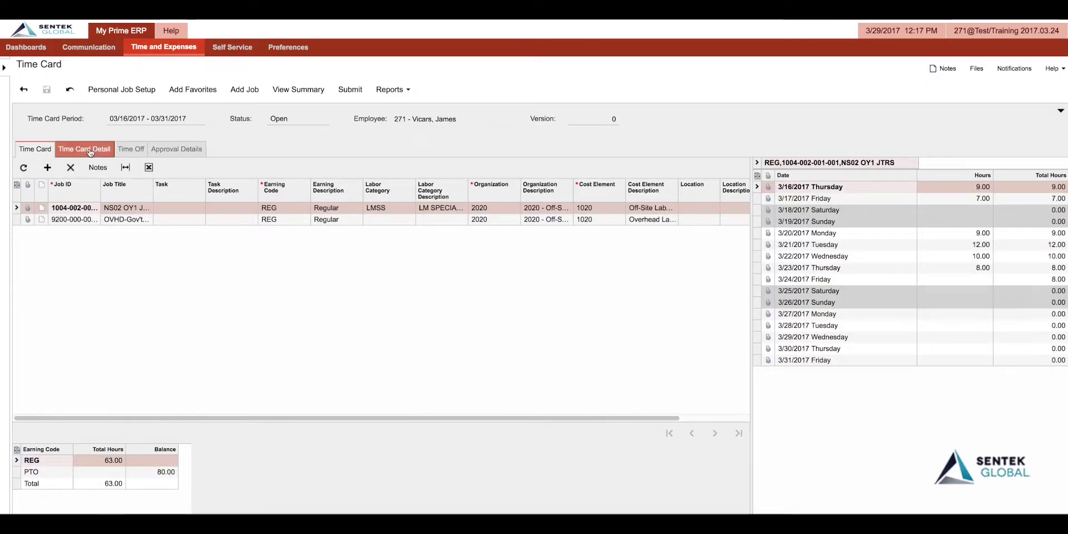
click(86, 151)
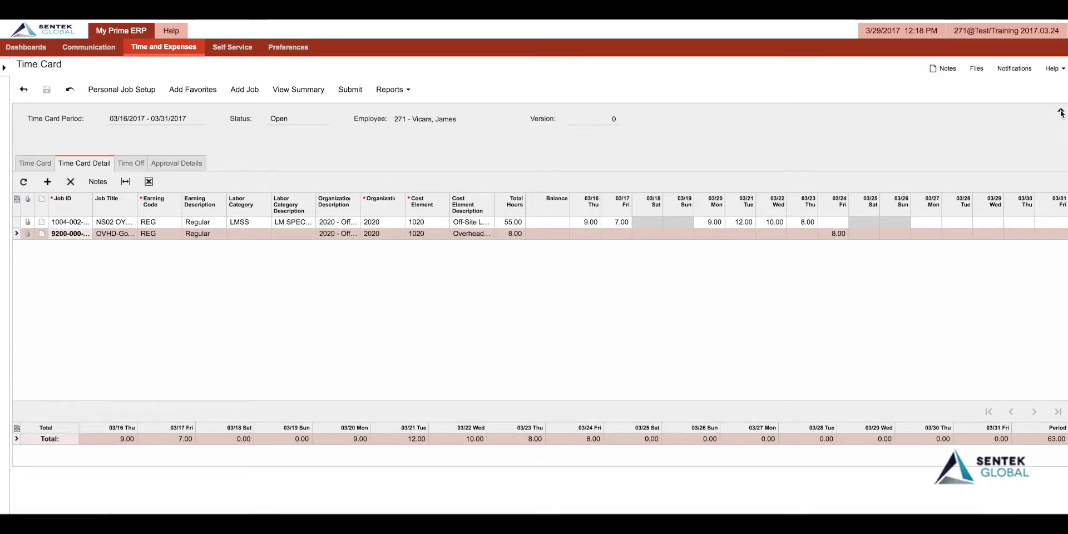
click(1060, 112)
click(1061, 112)
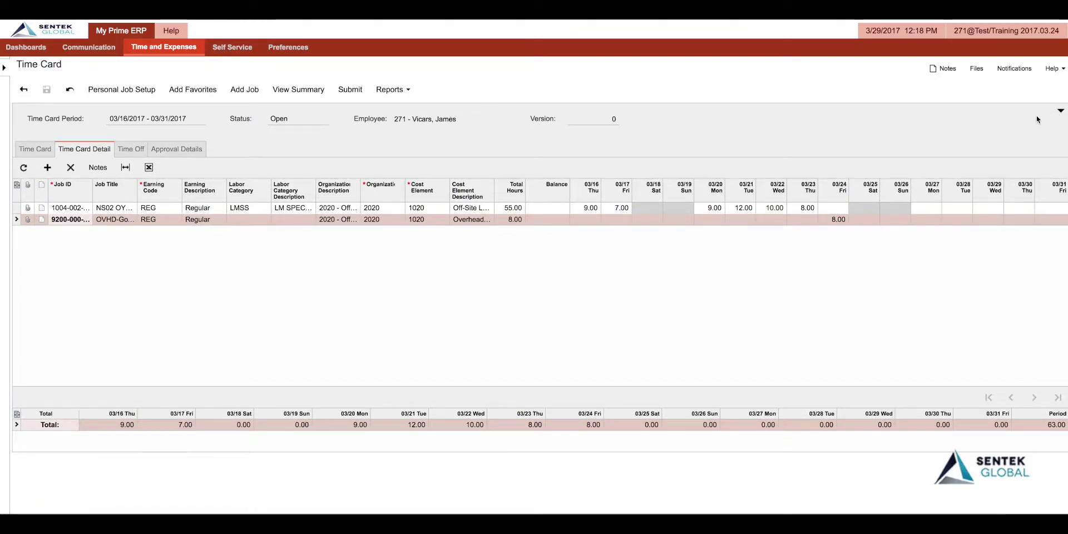